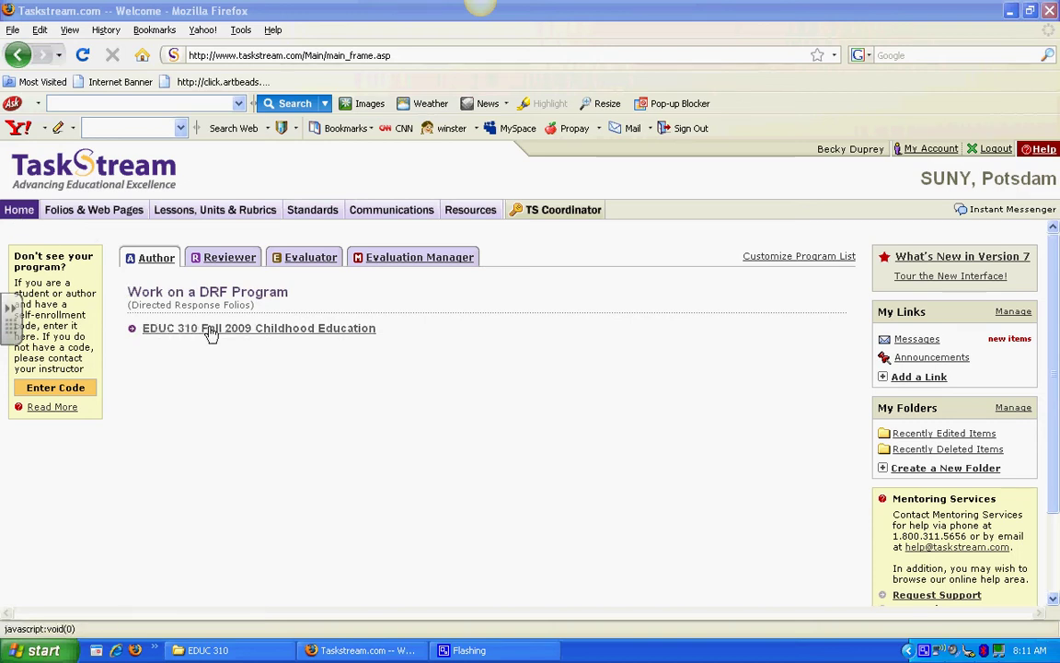
Open the EDUC 310 Fall 2009 Childhood Education program, read the Professional Picture overview and open its requirement
{"action": "left_click", "coordinate": [211, 331]}
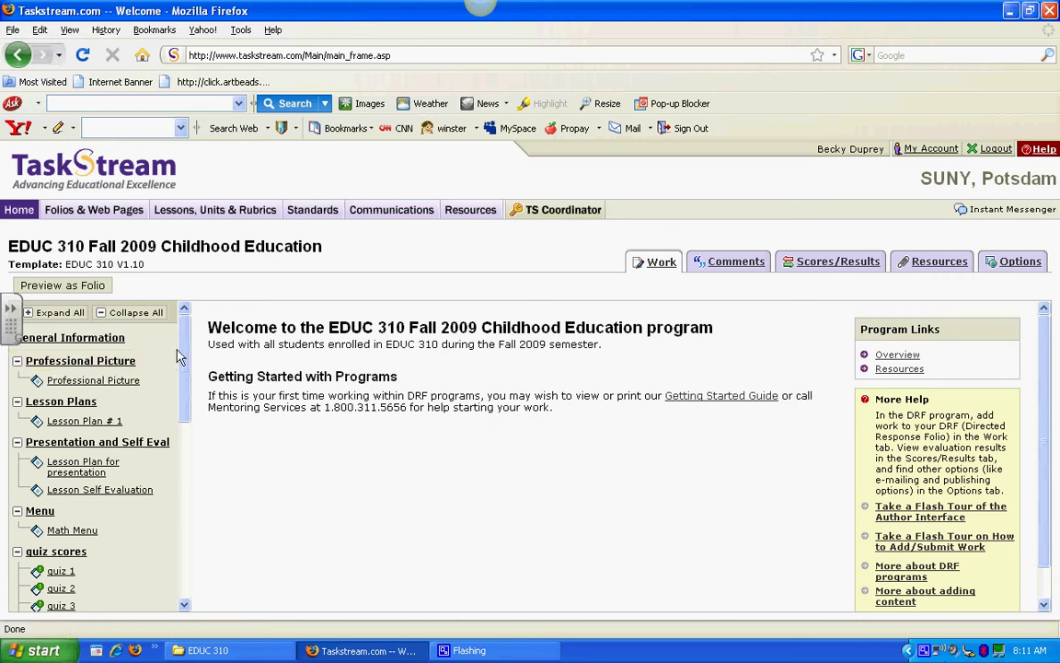
{"action": "mouse_move", "coordinate": [186, 349]}
{"action": "left_mouse_down"}
{"action": "mouse_move", "coordinate": [187, 525]}
{"action": "mouse_move", "coordinate": [184, 339]}
{"action": "left_mouse_up"}
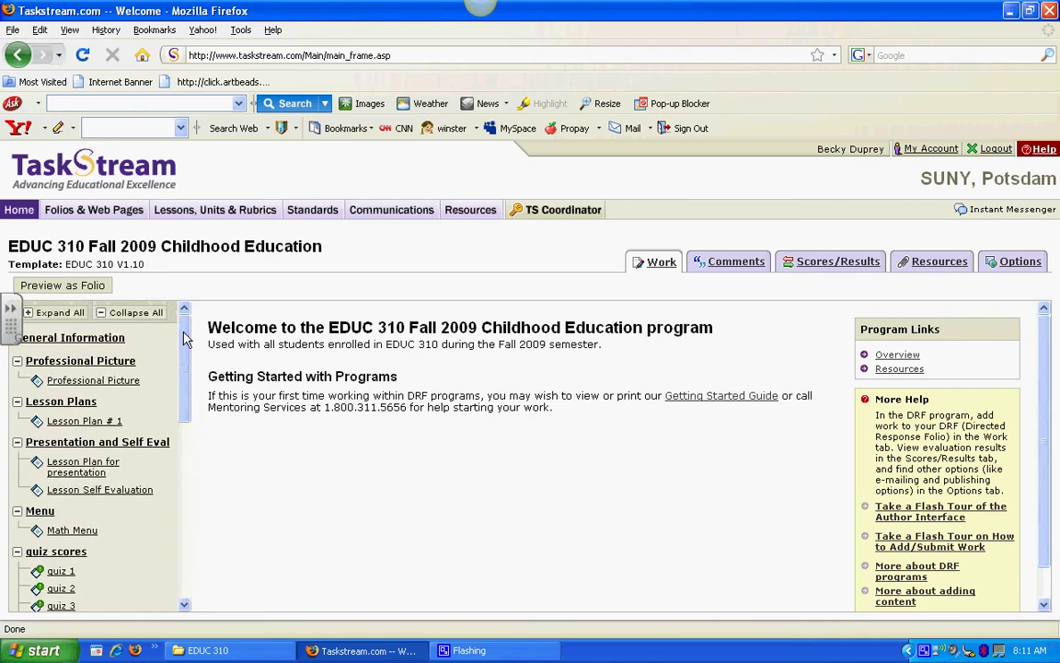
{"action": "left_click", "coordinate": [69, 364]}
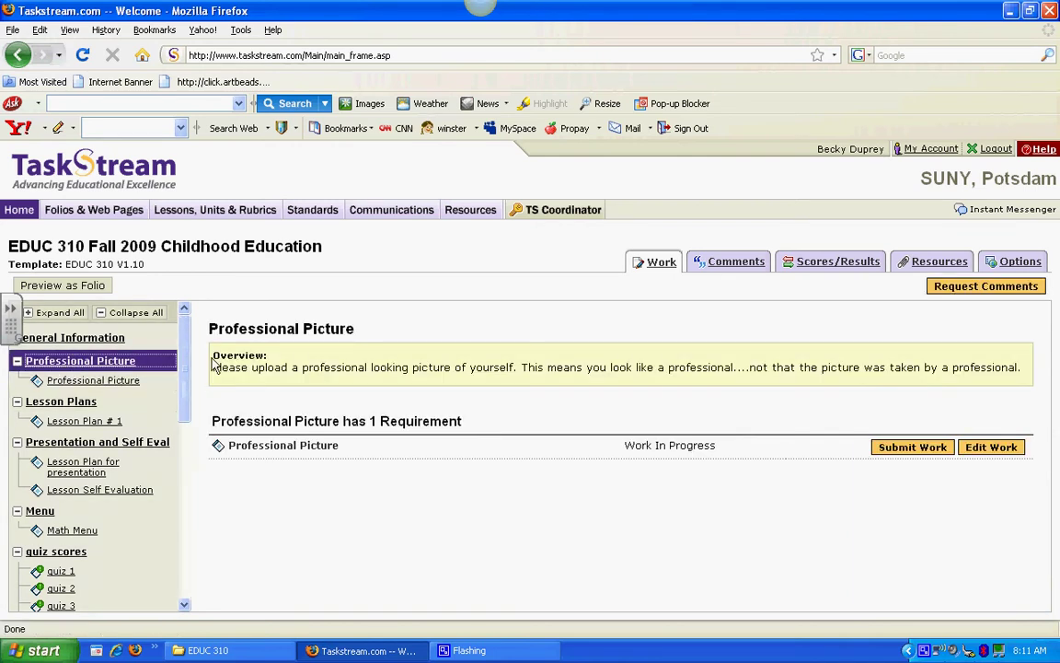
{"action": "left_click_drag", "start_coordinate": [211, 355], "coordinate": [269, 356]}
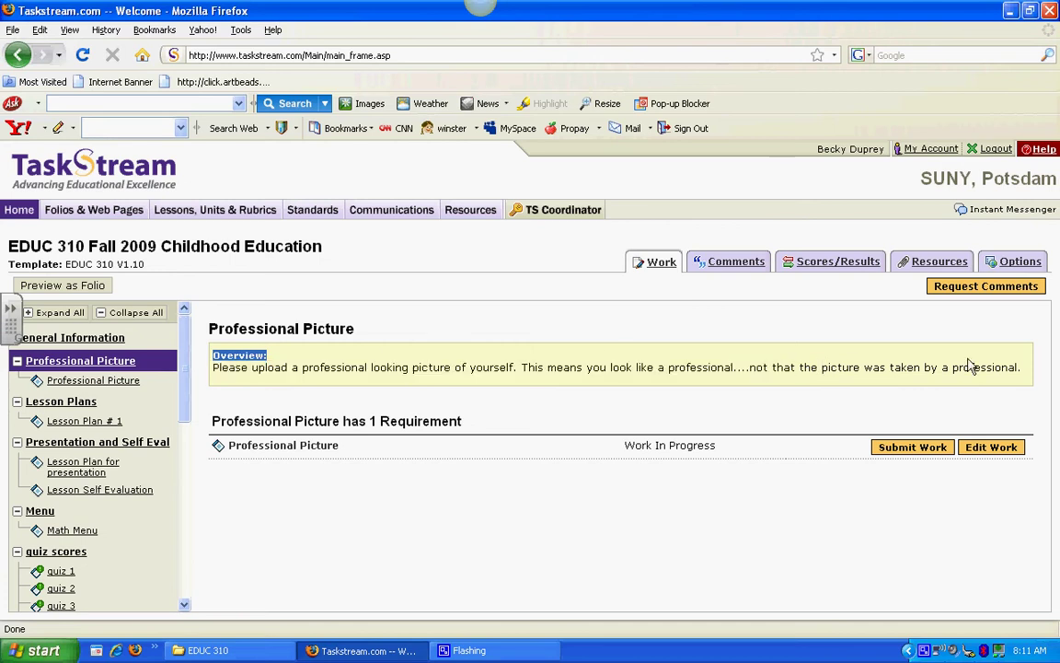
{"action": "left_click", "coordinate": [1021, 369], "text": "shift"}
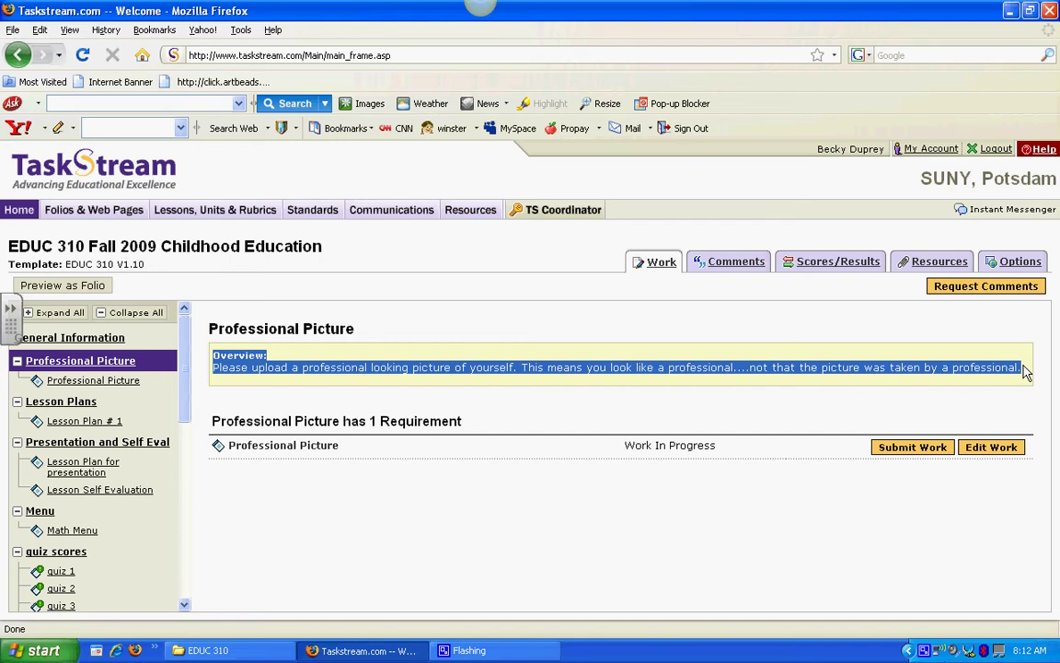
{"action": "left_click", "coordinate": [863, 394]}
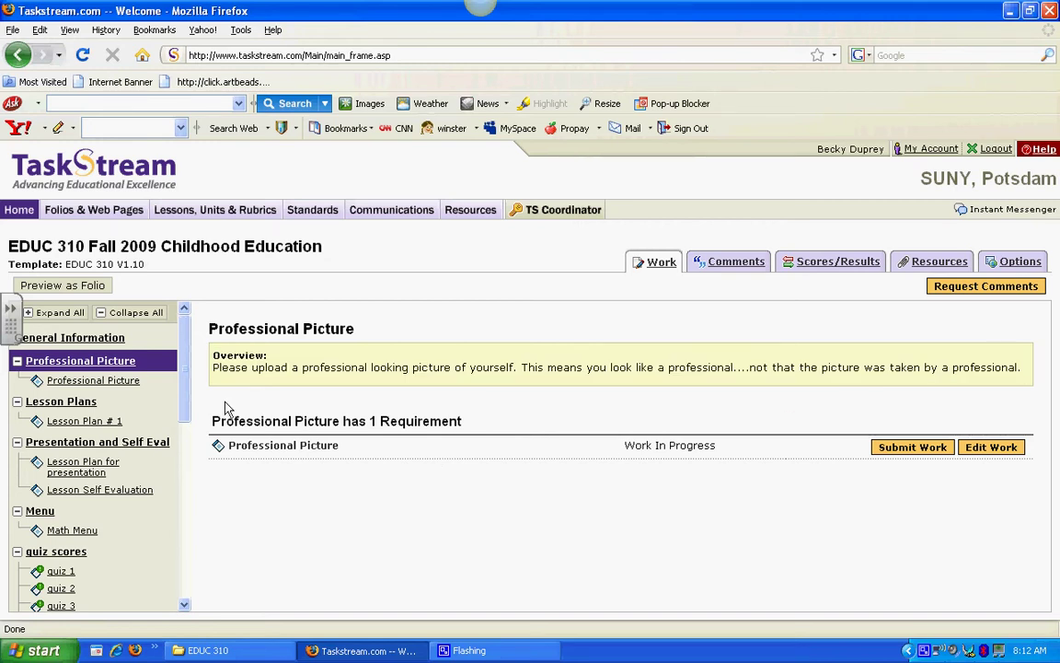
{"action": "left_click", "coordinate": [92, 381]}
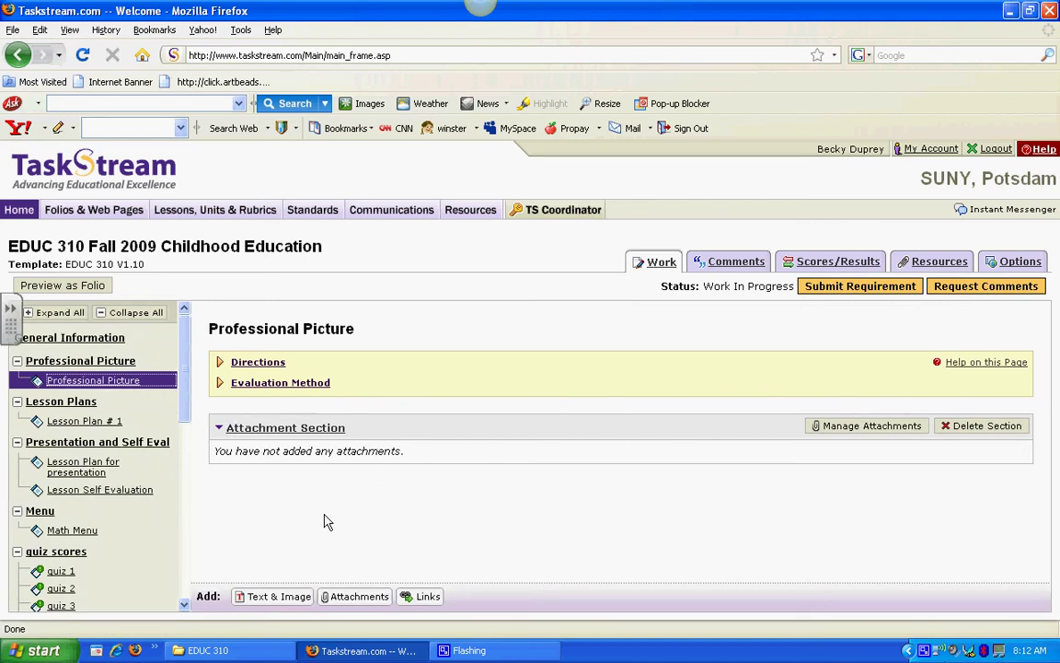
Attach the dirphoto image from the EDUC 310 folder to the Professional Picture requirement
{"action": "left_click", "coordinate": [358, 596]}
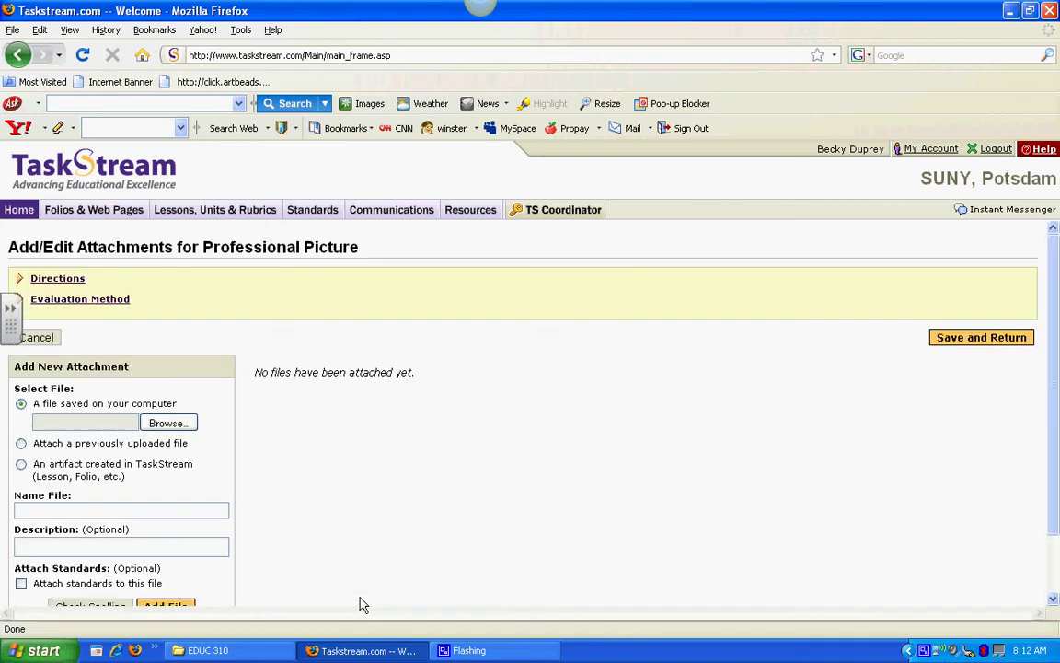
{"action": "left_click", "coordinate": [171, 424]}
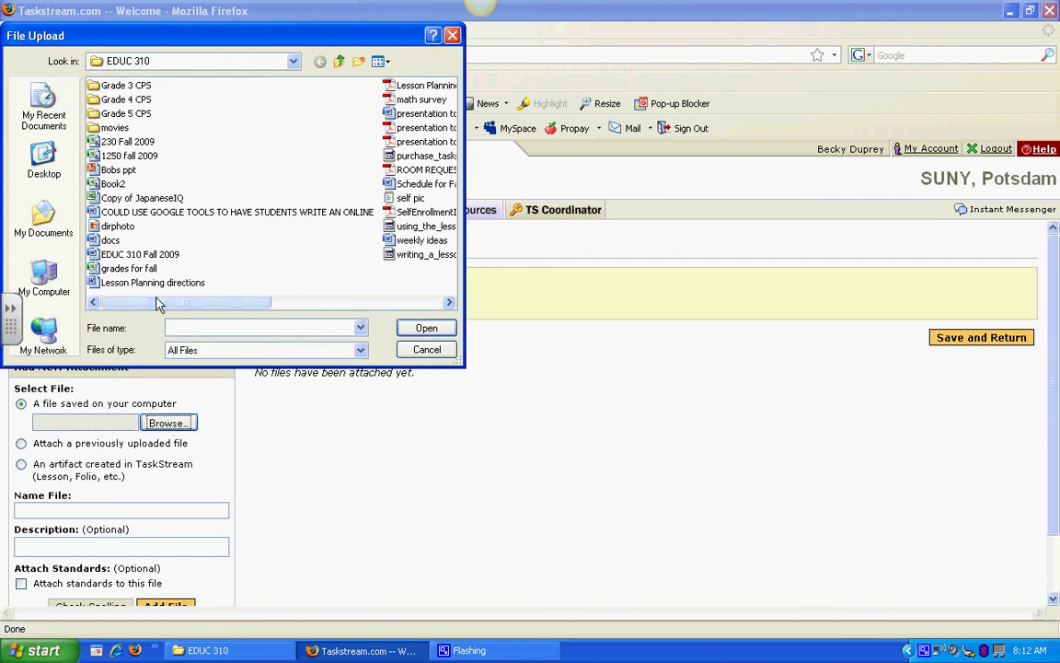
{"action": "left_click", "coordinate": [116, 227]}
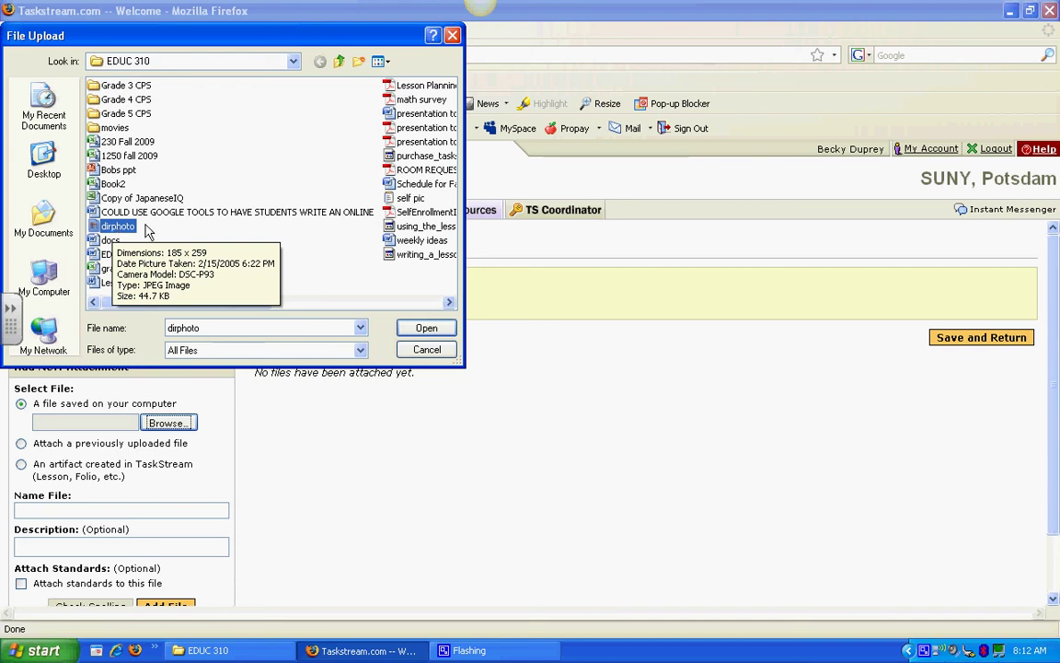
{"action": "left_click", "coordinate": [414, 330]}
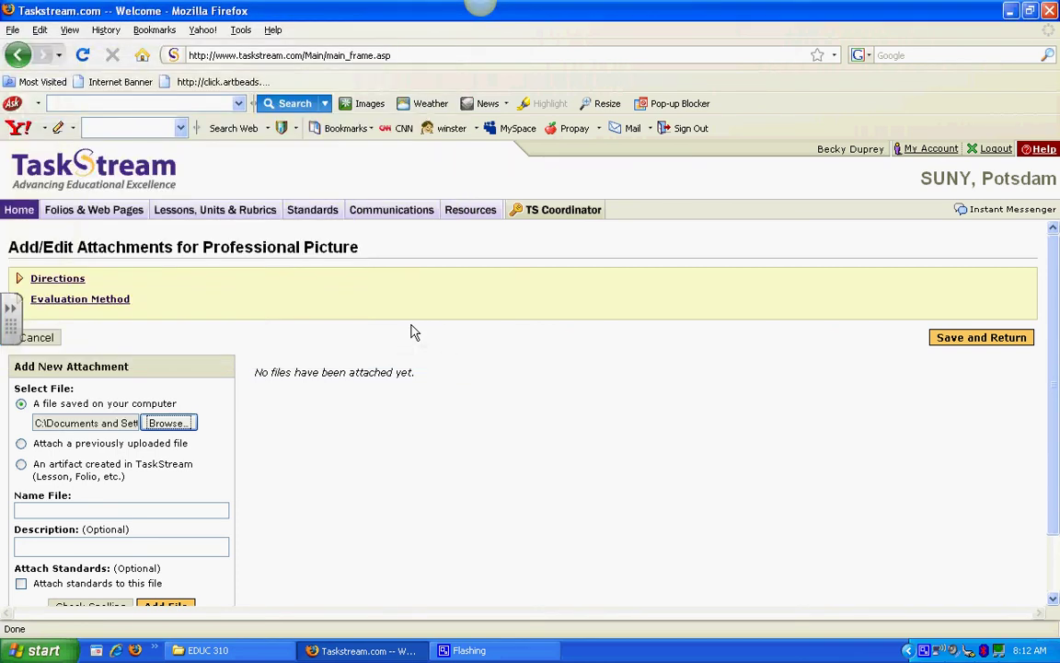
{"action": "left_click", "coordinate": [171, 607]}
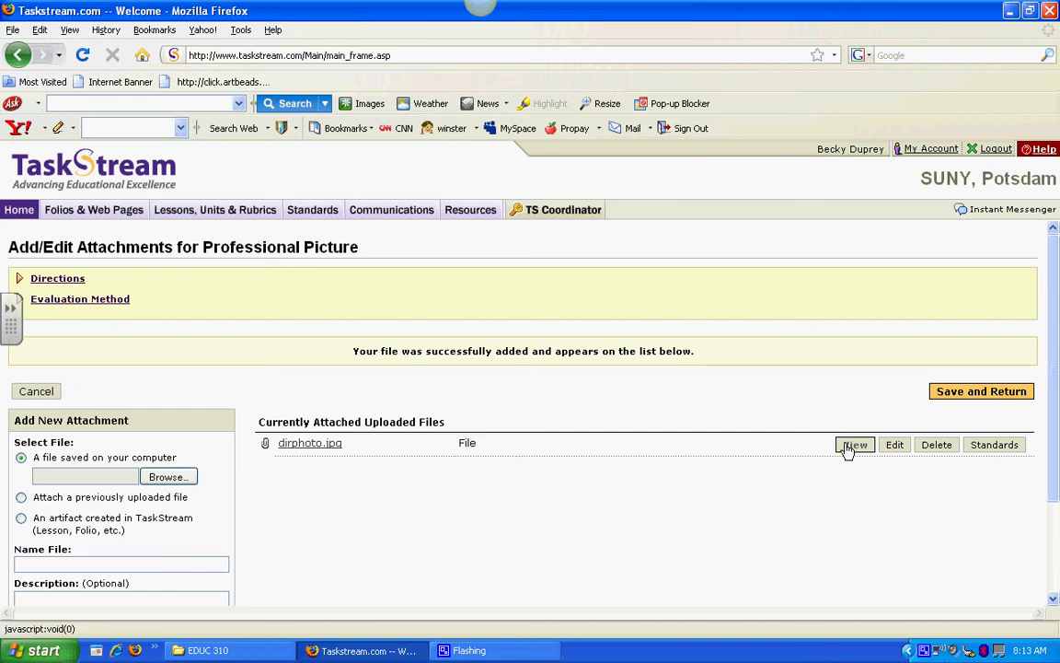
View the attached dirphoto.jpg and save the attachments of the Professional Picture requirement
{"action": "left_click", "coordinate": [855, 445]}
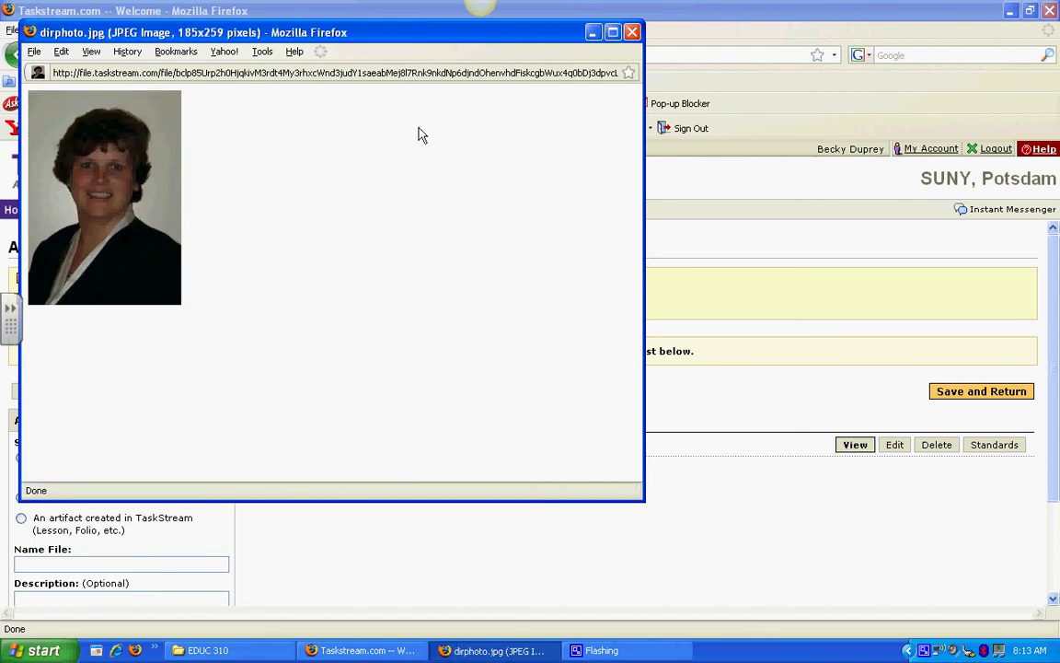
{"action": "left_click", "coordinate": [632, 33]}
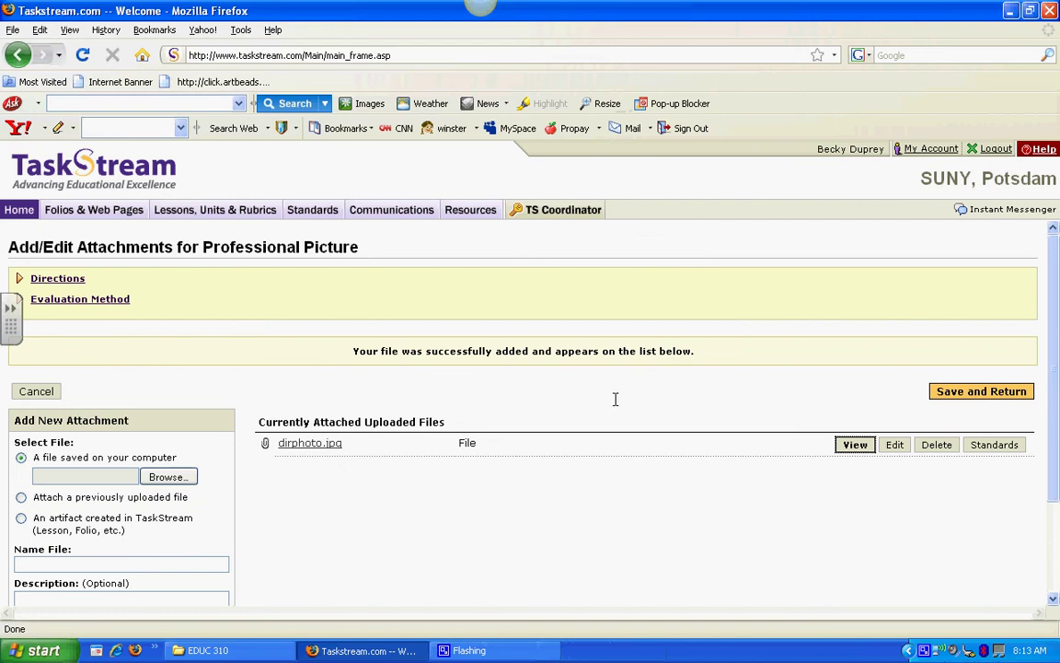
{"action": "left_click", "coordinate": [957, 392]}
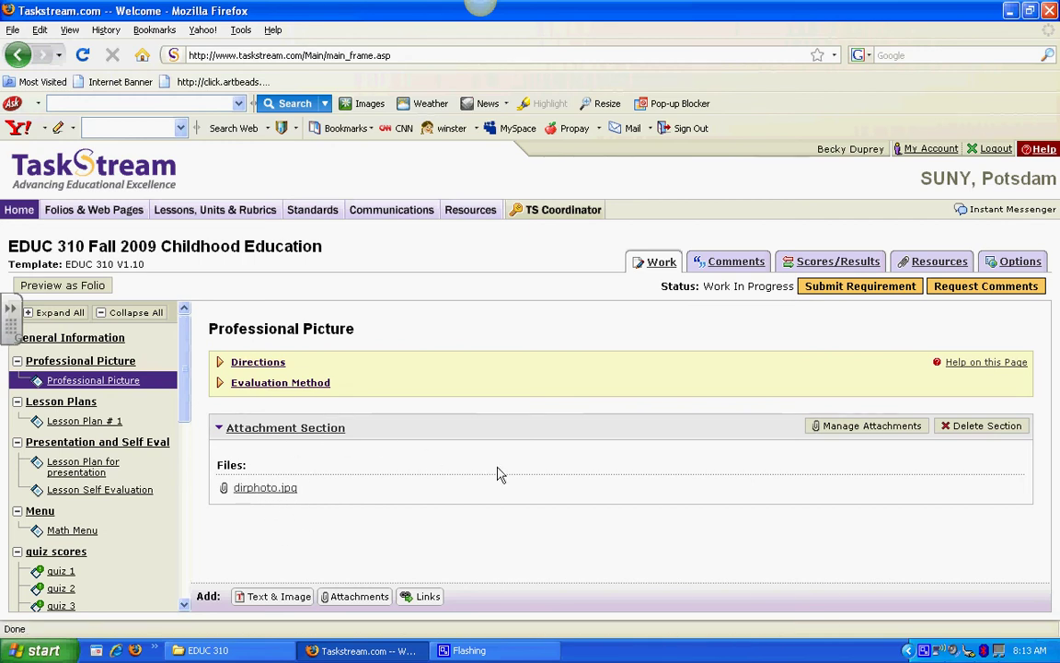
Submit the Professional Picture requirement to the listed evaluator without sending comments, and close the confirmation
{"action": "left_click", "coordinate": [858, 287]}
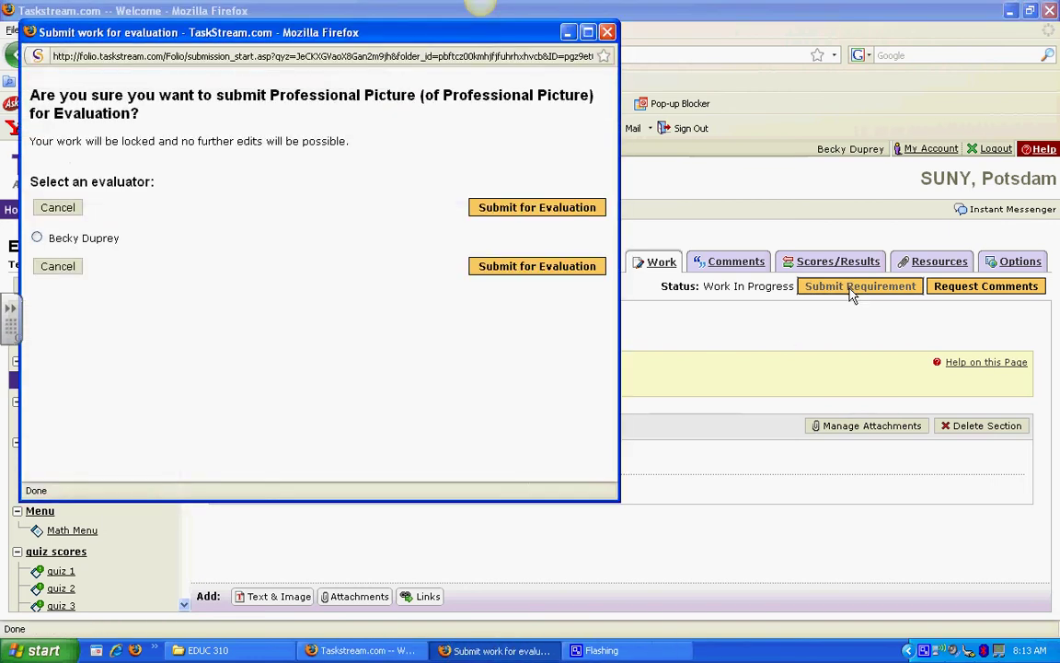
{"action": "left_click", "coordinate": [37, 237]}
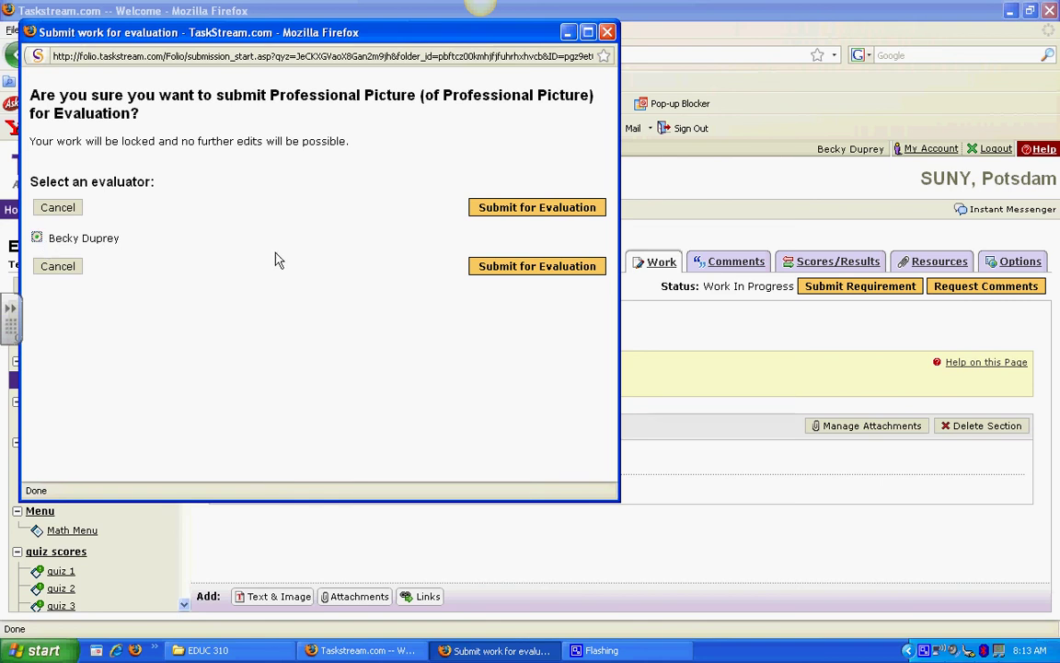
{"action": "left_click", "coordinate": [527, 214]}
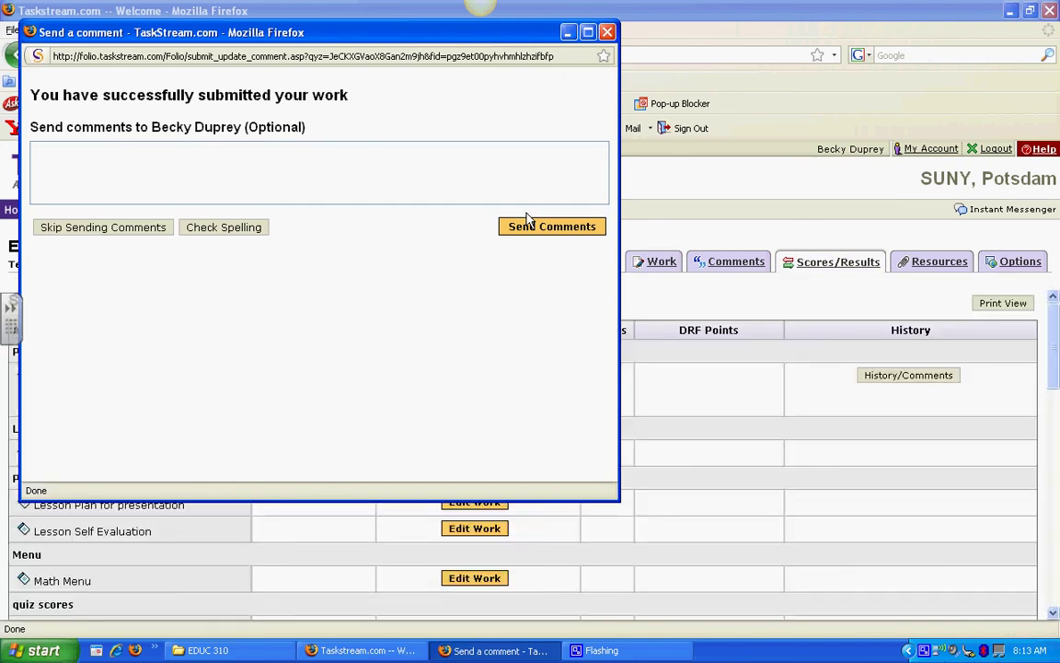
{"action": "left_click", "coordinate": [361, 160]}
{"action": "left_click", "coordinate": [137, 230]}
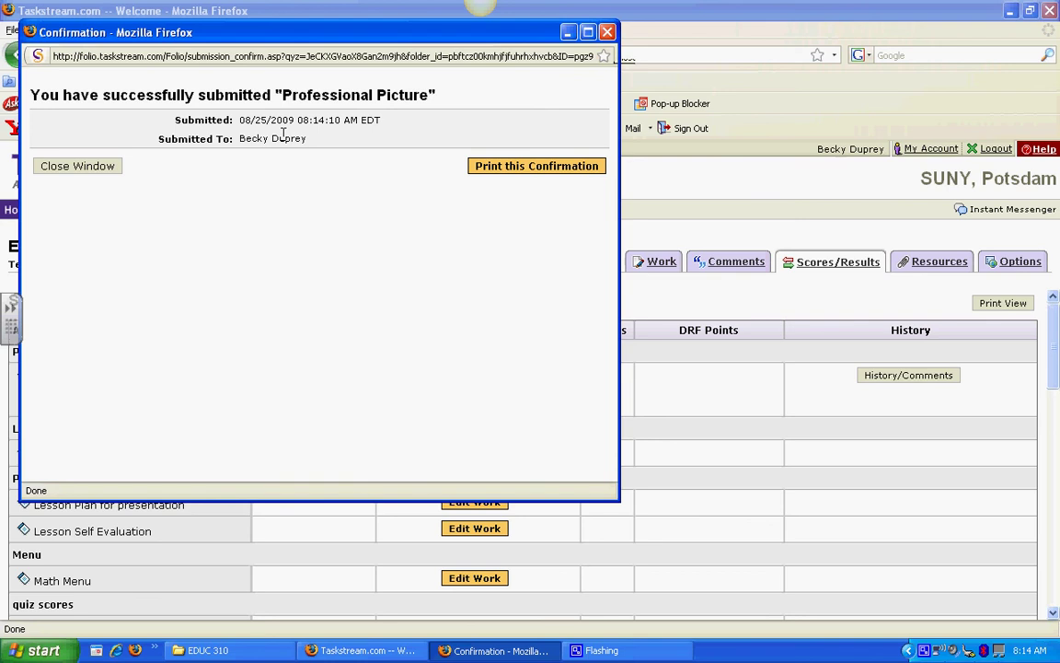
{"action": "left_click", "coordinate": [607, 34]}
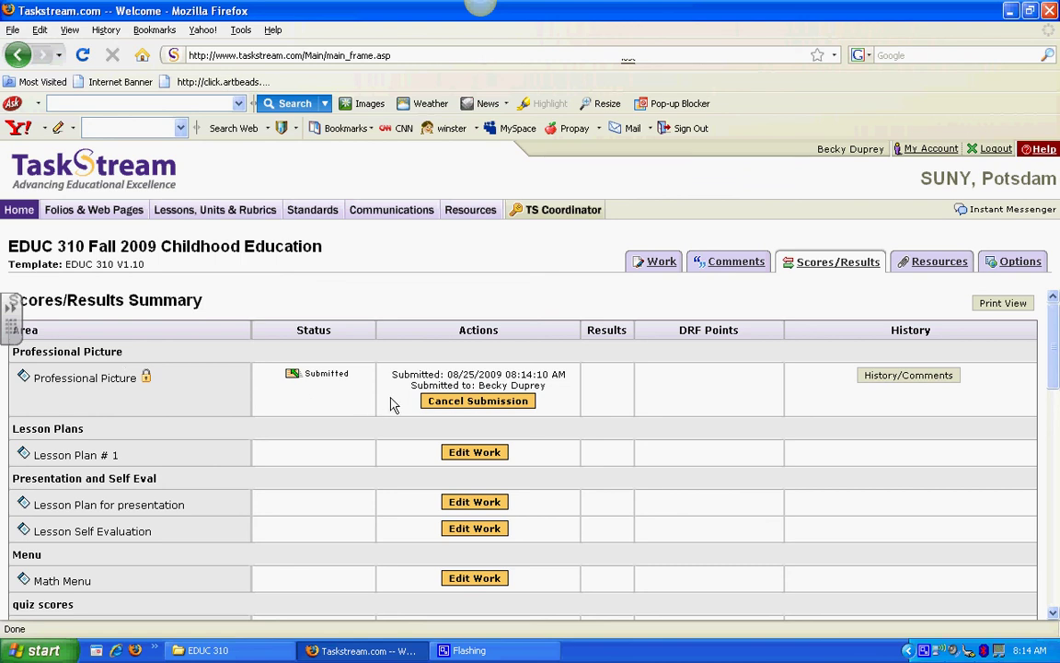
Cancel the Professional Picture submission to unlock the work, and reopen it for editing
{"action": "left_click", "coordinate": [472, 402]}
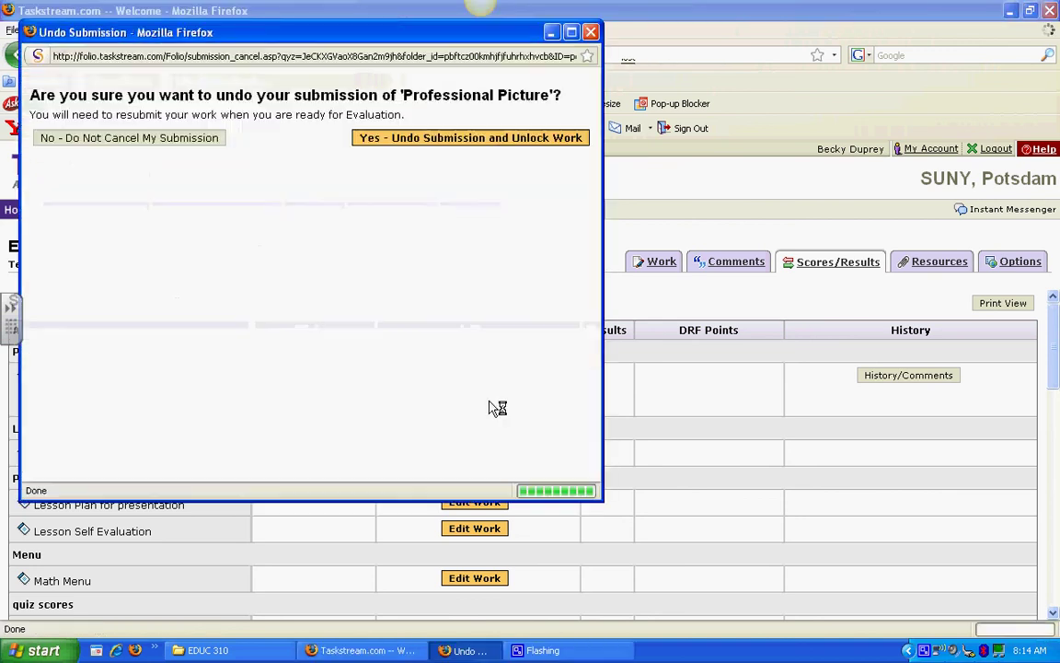
{"action": "left_click", "coordinate": [428, 138]}
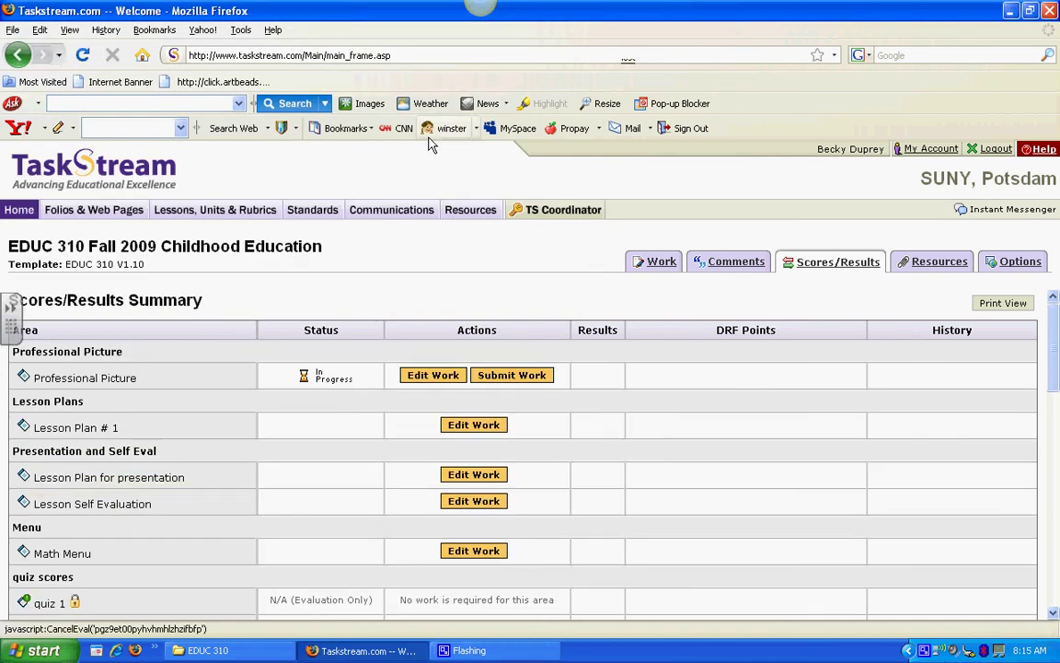
{"action": "left_click", "coordinate": [421, 379]}
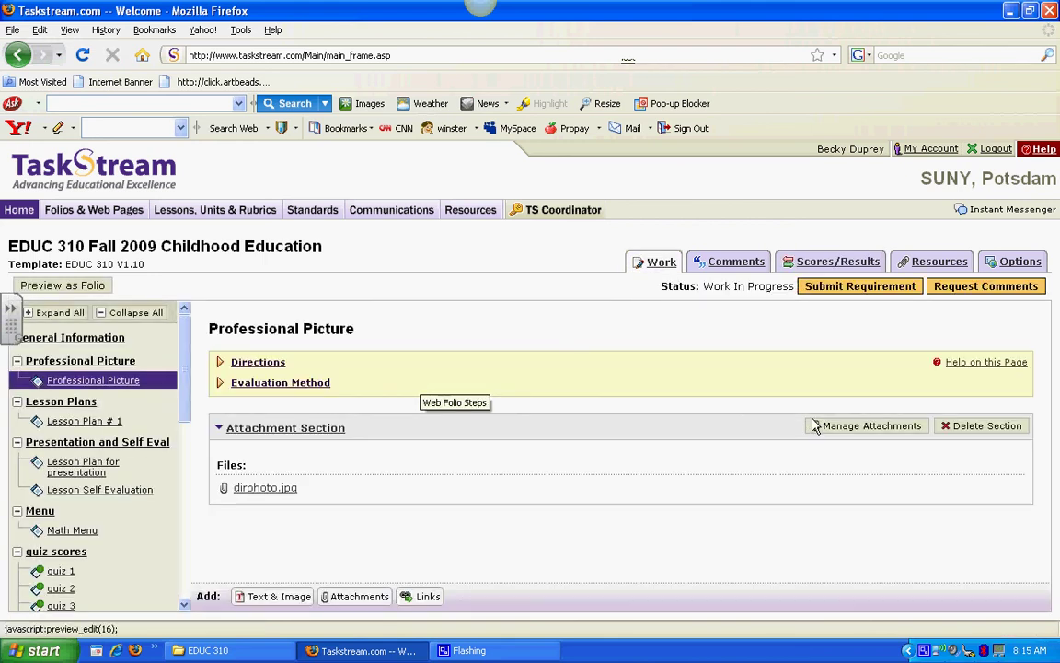
Delete dirphoto.jpg from the Professional Picture attachments and save the change
{"action": "left_click", "coordinate": [872, 427]}
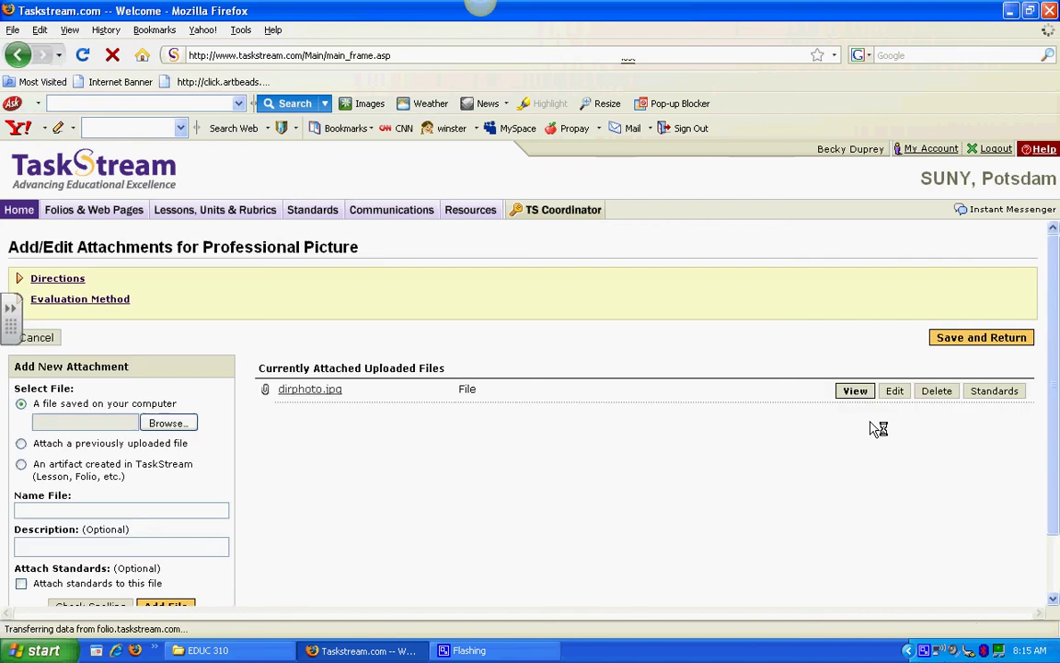
{"action": "left_click", "coordinate": [936, 394]}
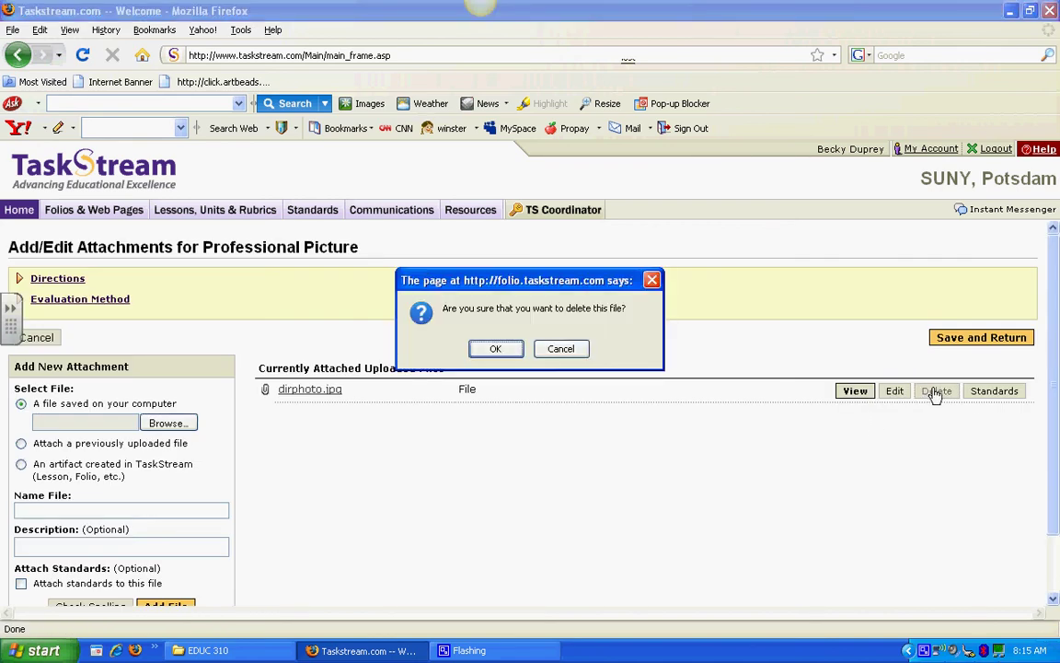
{"action": "left_click", "coordinate": [495, 349]}
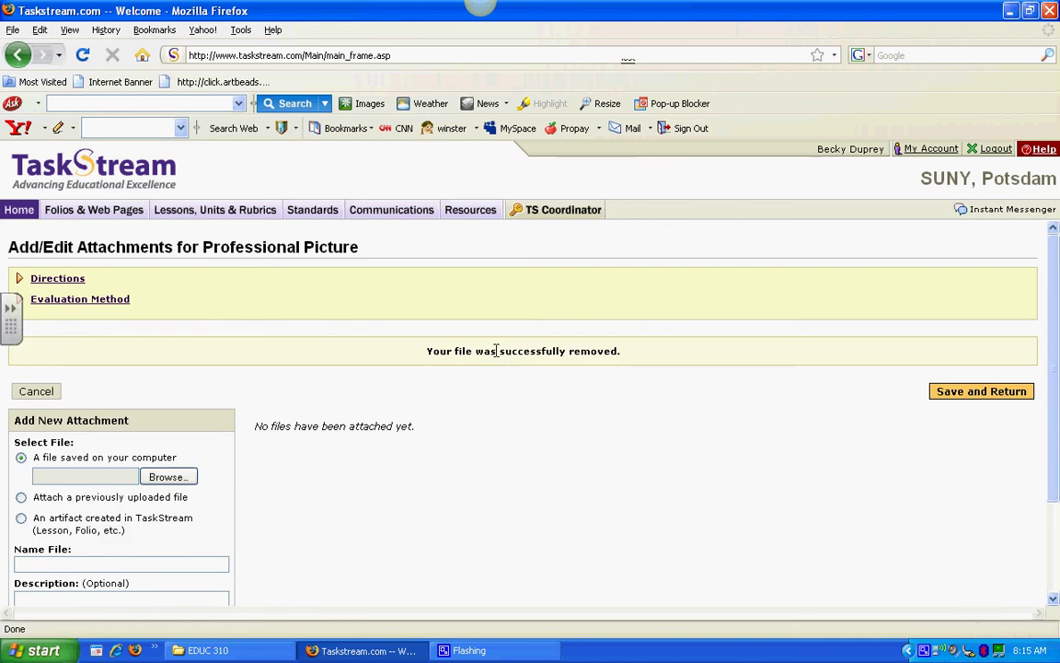
{"action": "left_click", "coordinate": [948, 394]}
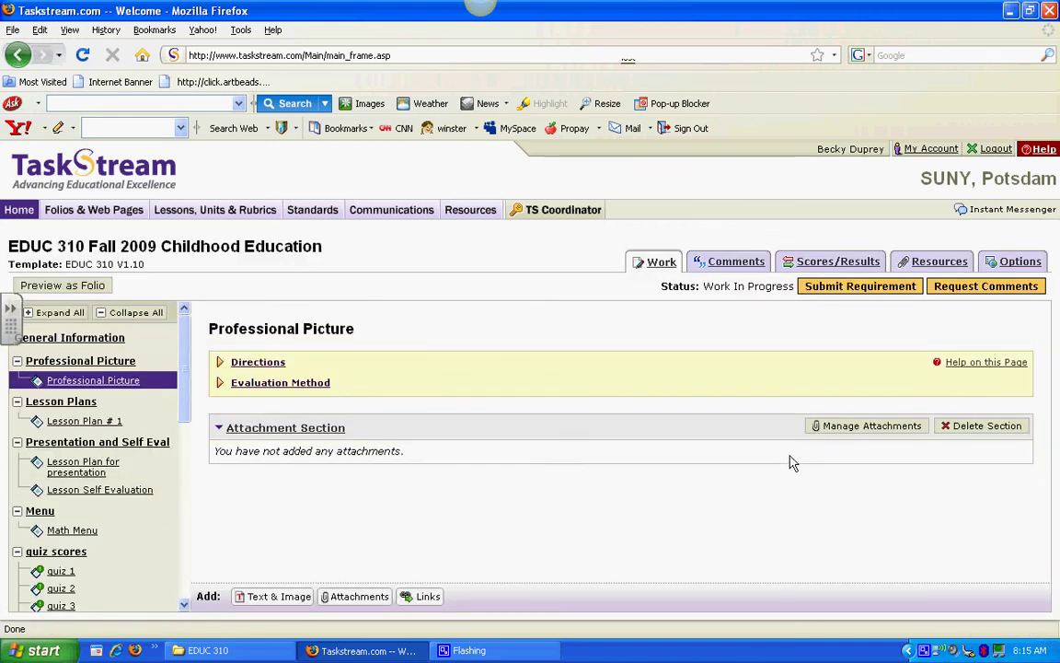
Attach the dirphoto image from the EDUC 310 folder to Professional Picture again, checking it before saving
{"action": "left_click", "coordinate": [361, 596]}
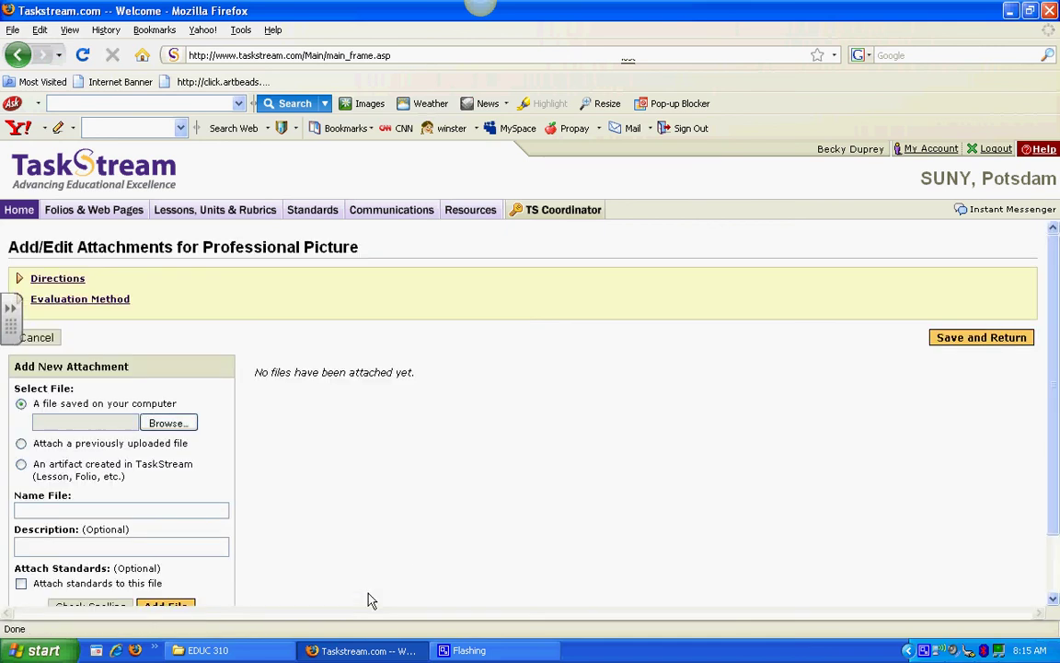
{"action": "left_click", "coordinate": [176, 424]}
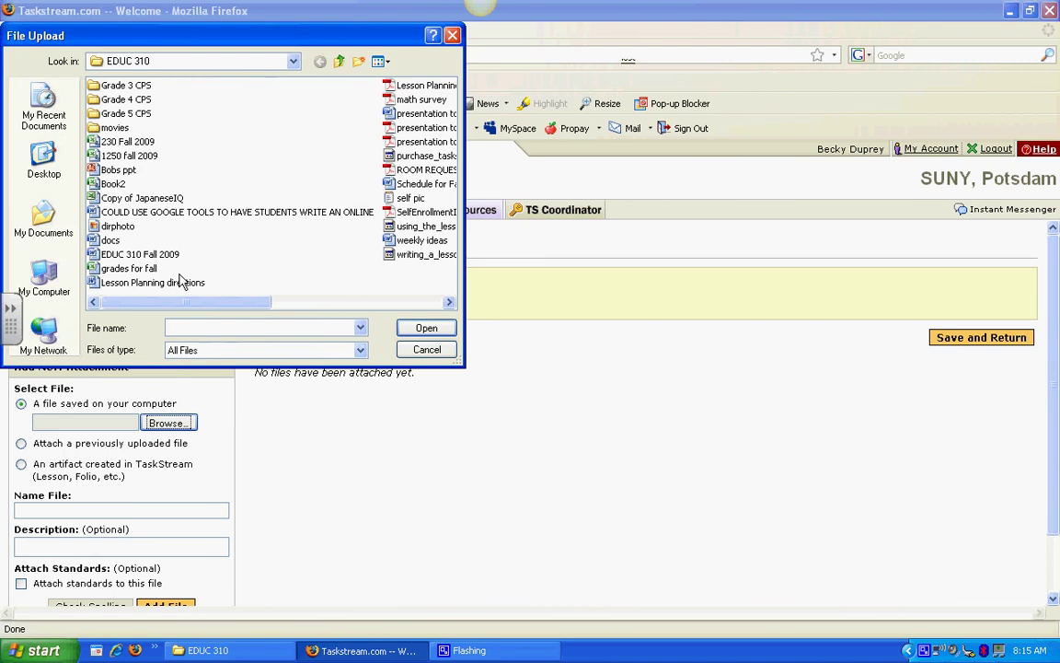
{"action": "left_click", "coordinate": [117, 227]}
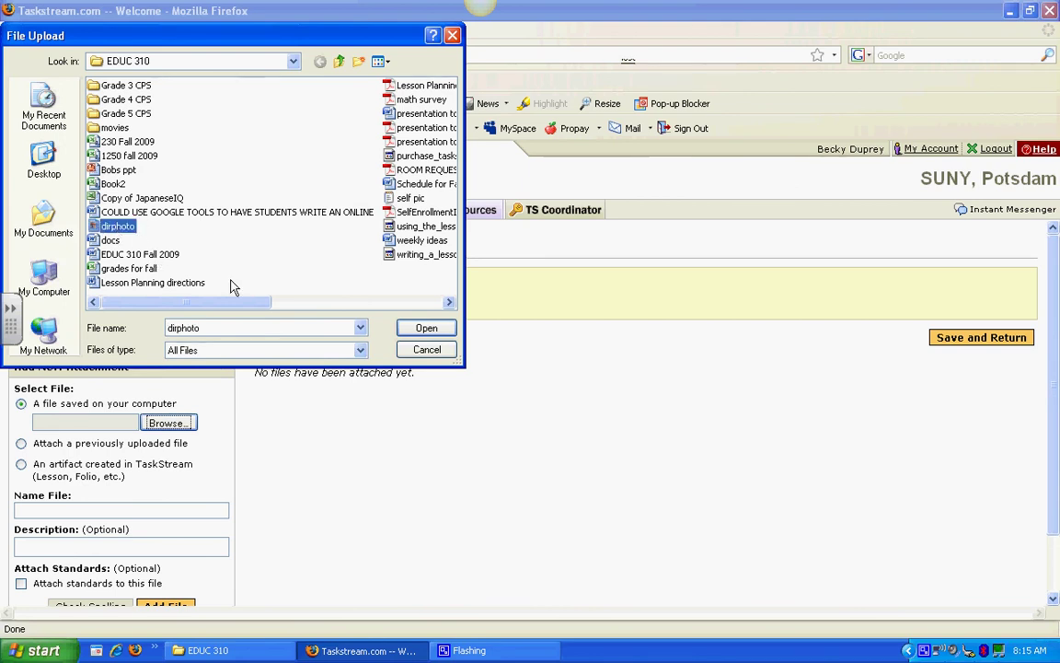
{"action": "left_click", "coordinate": [426, 327]}
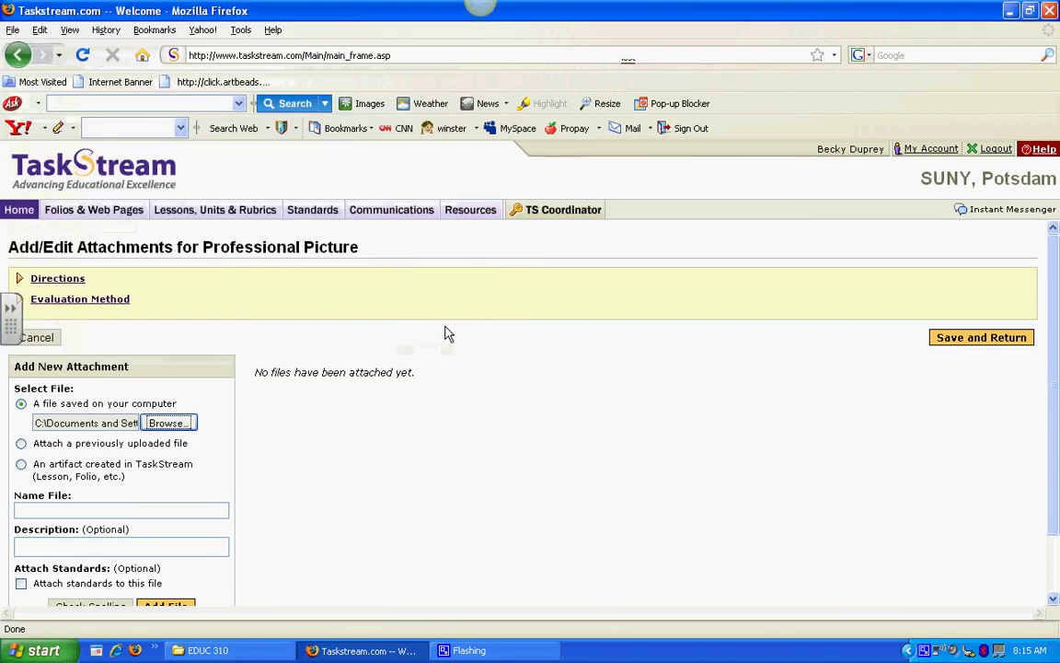
{"action": "left_click", "coordinate": [175, 608]}
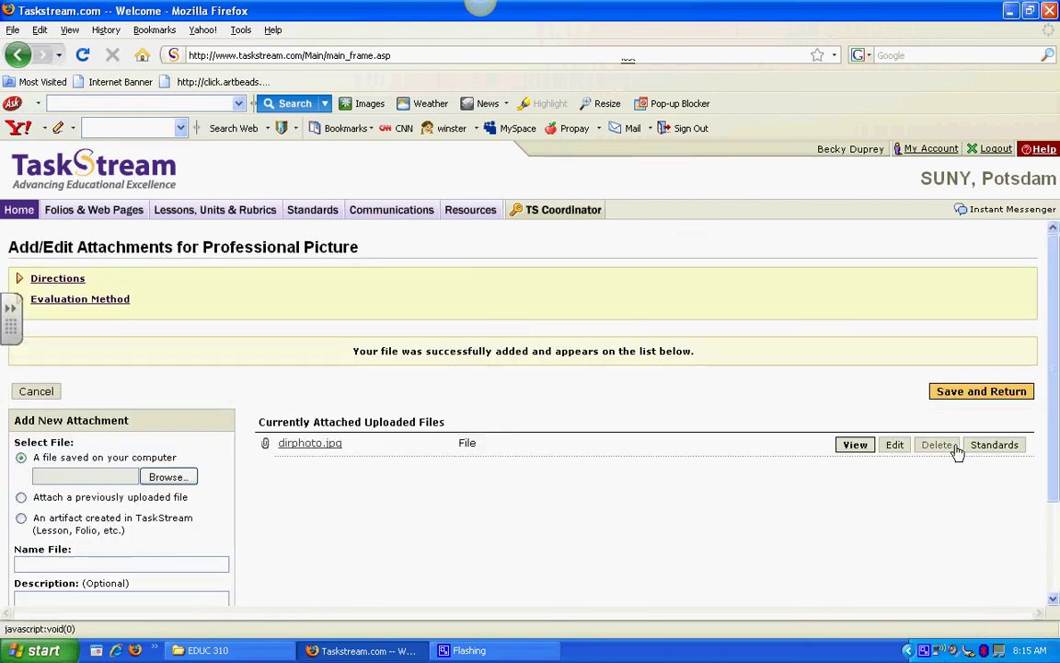
{"action": "left_click", "coordinate": [868, 446]}
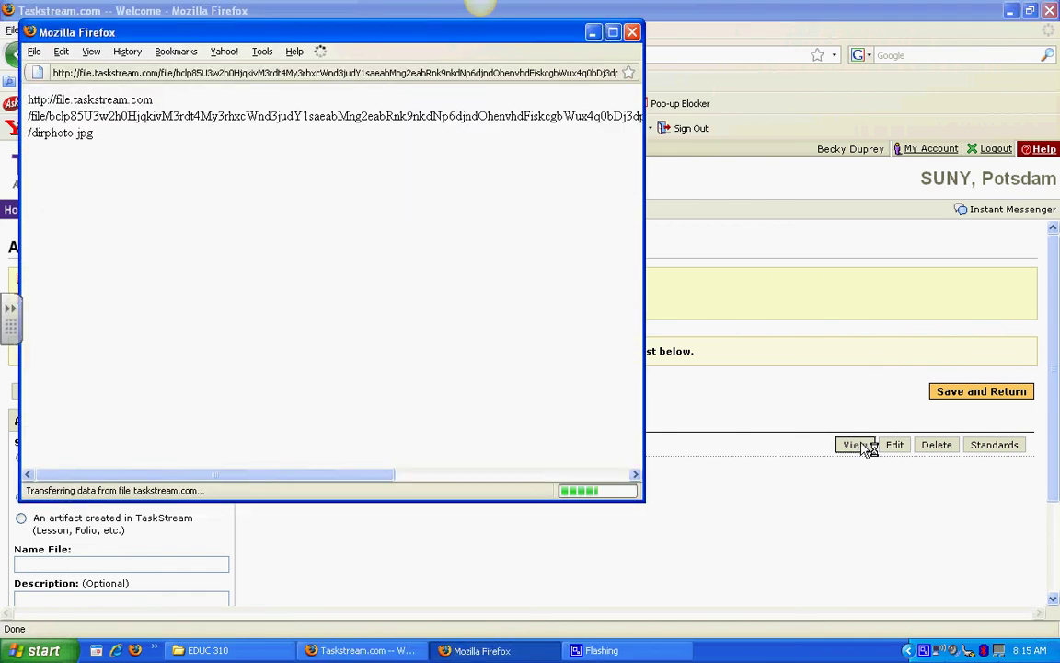
{"action": "left_click", "coordinate": [633, 34]}
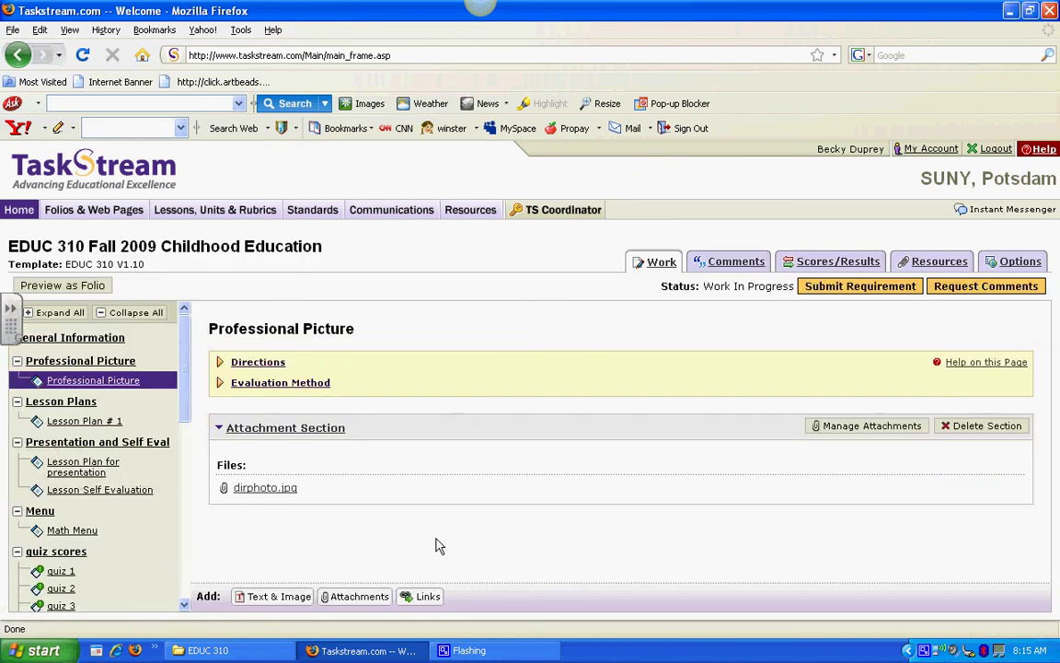
Resubmit Professional Picture to the listed evaluator without comments, close the confirmation and look over the Scores/Results Summary
{"action": "left_click", "coordinate": [849, 289]}
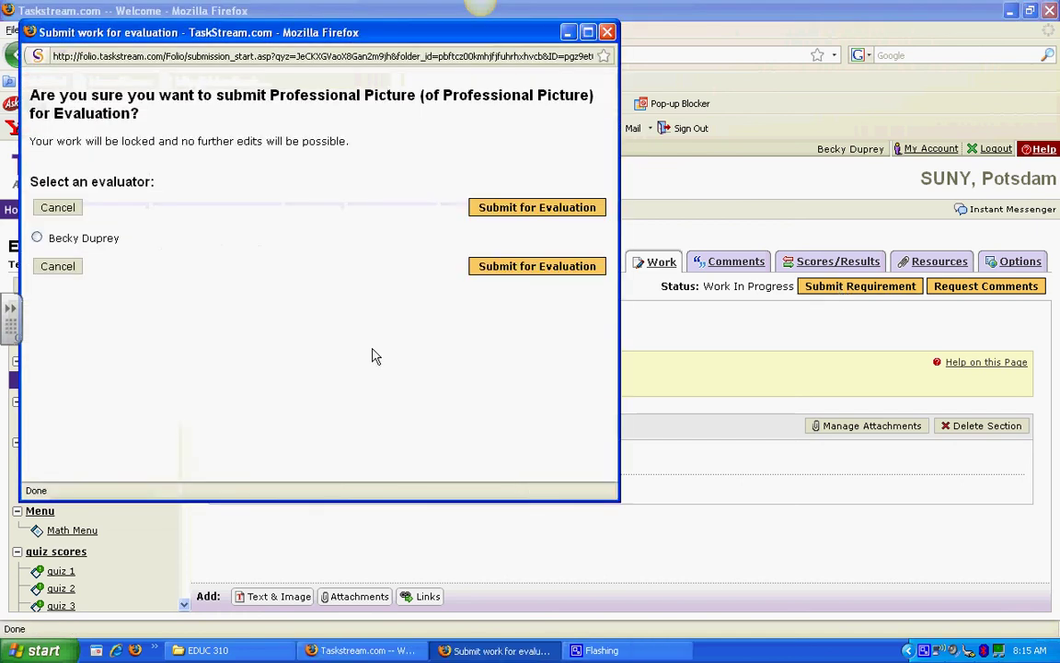
{"action": "left_click", "coordinate": [37, 237]}
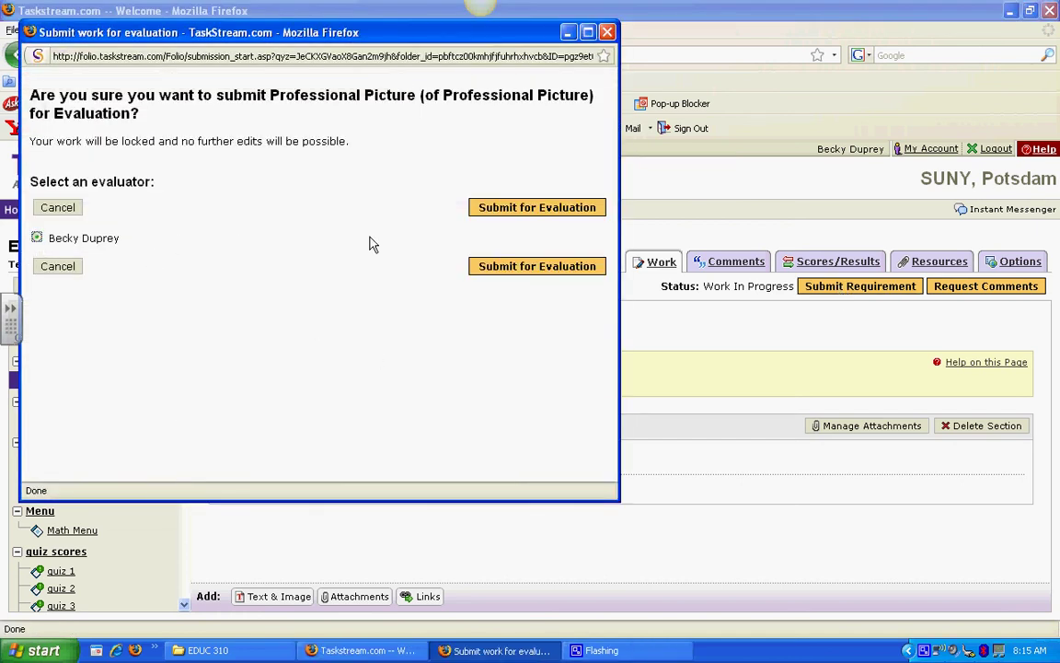
{"action": "left_click", "coordinate": [507, 213]}
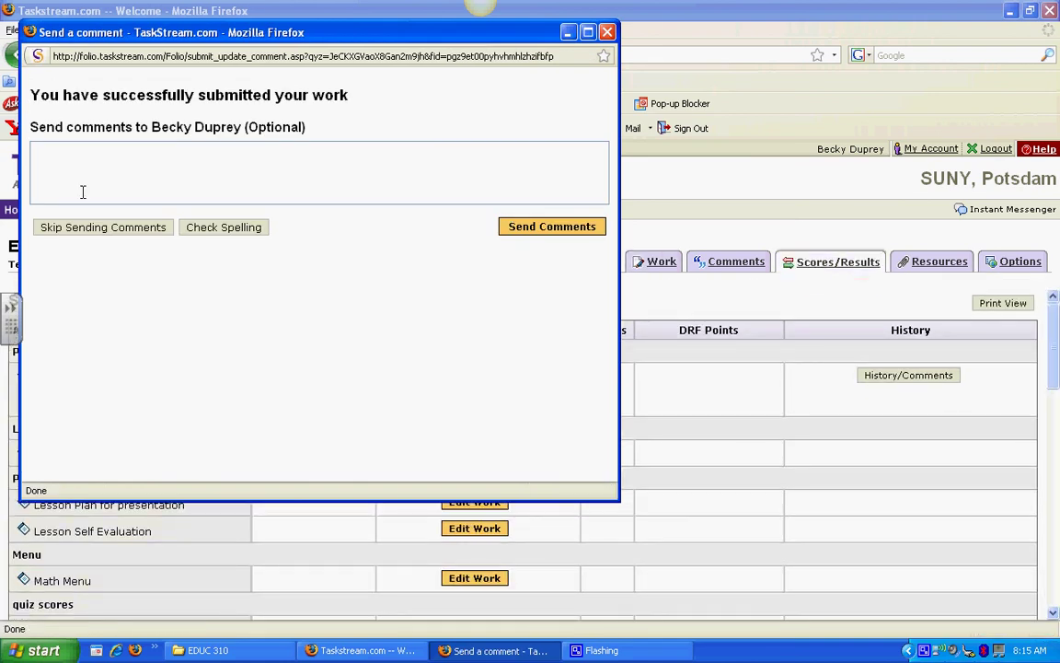
{"action": "left_click", "coordinate": [83, 226]}
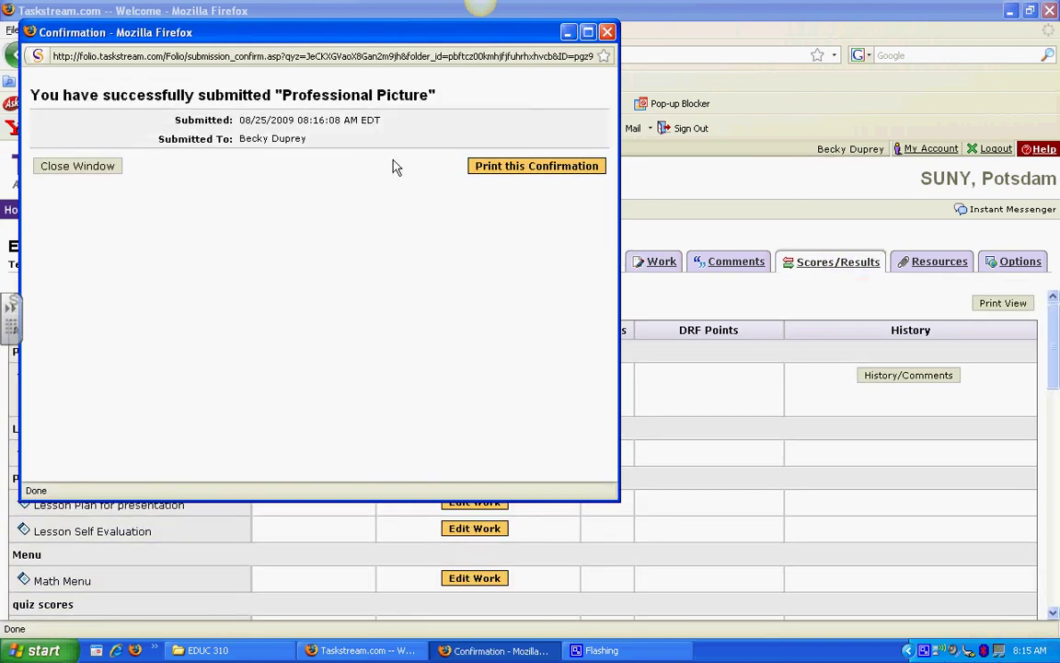
{"action": "left_click", "coordinate": [608, 32]}
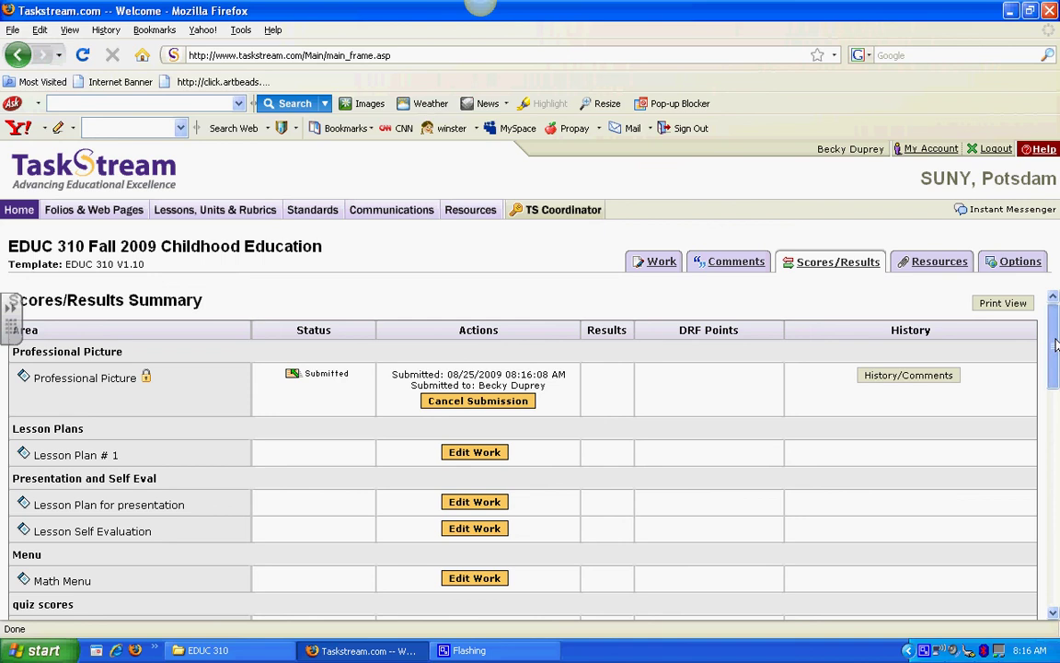
{"action": "left_click_drag", "start_coordinate": [1056, 343], "coordinate": [1055, 364]}
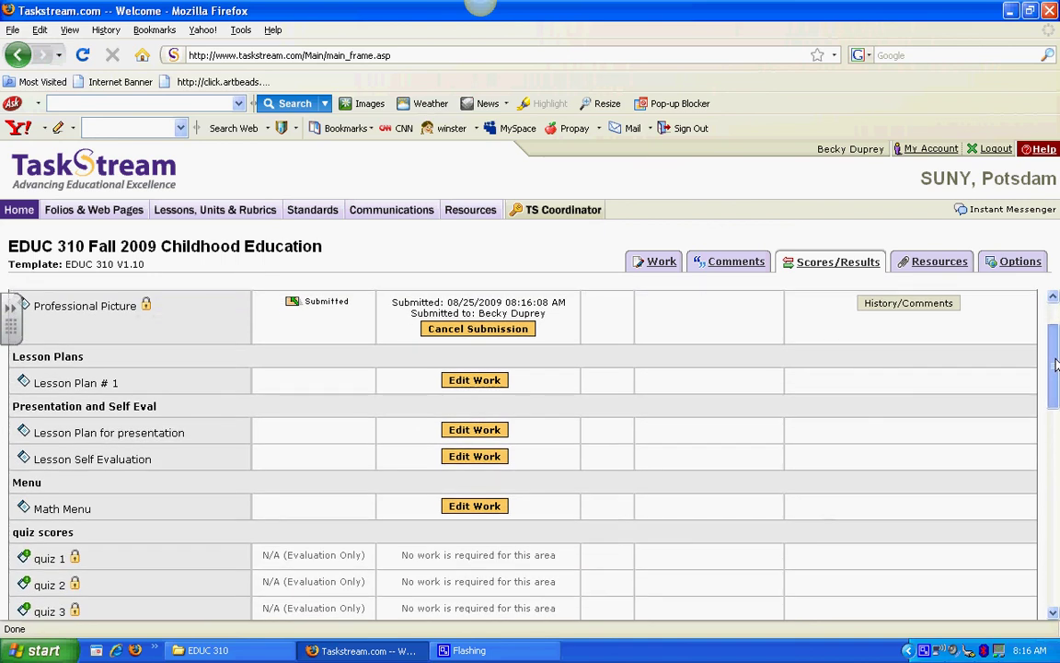